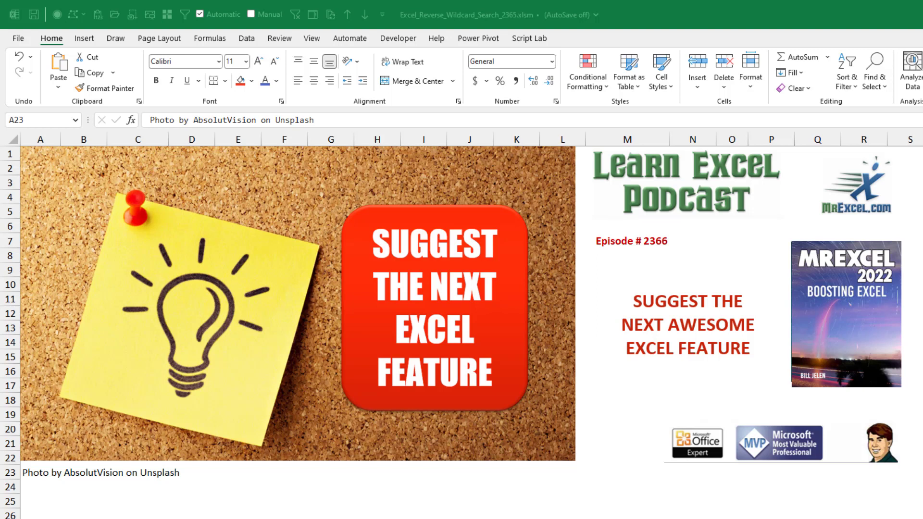
Step: Switch to the next worksheet, 'The Excel Team Listens to Your Feedback and Ideas'
key(ctrl+Page_Down)
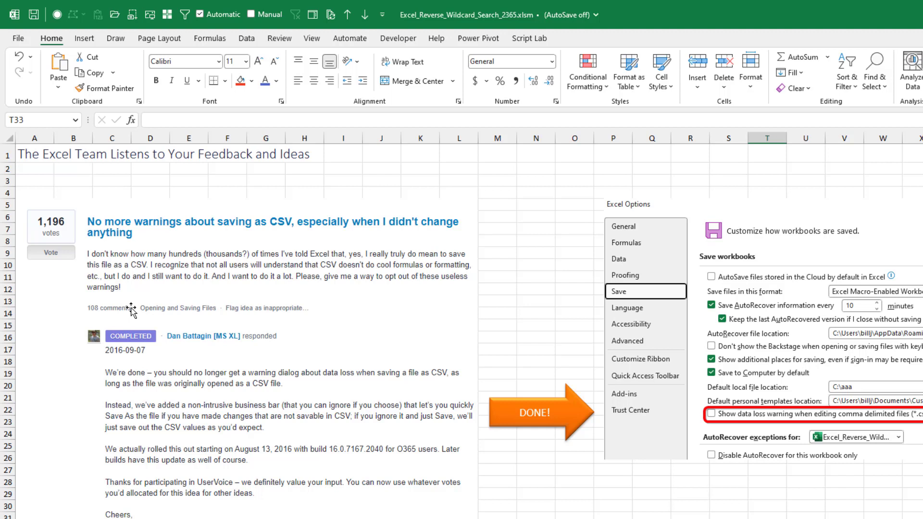
Step: Open the Excel forum on the Feedback Portal through Help > Feedback
click(438, 39)
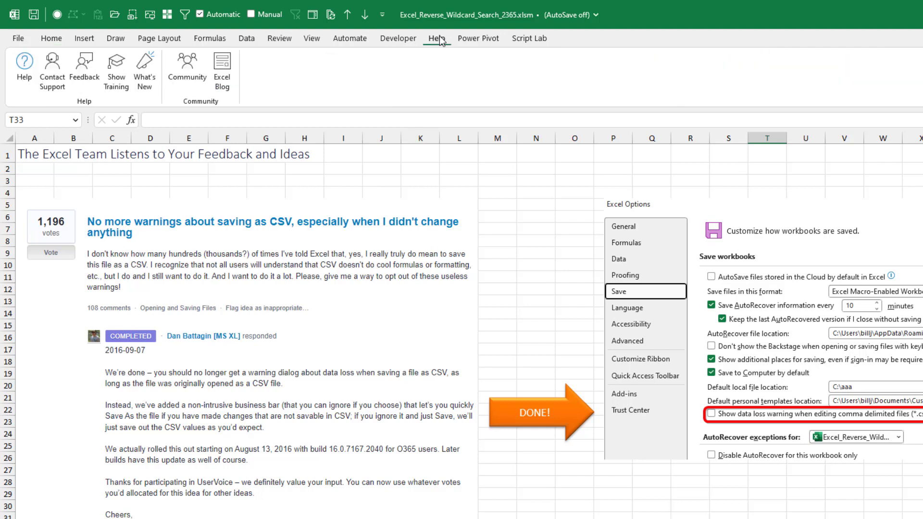
click(92, 72)
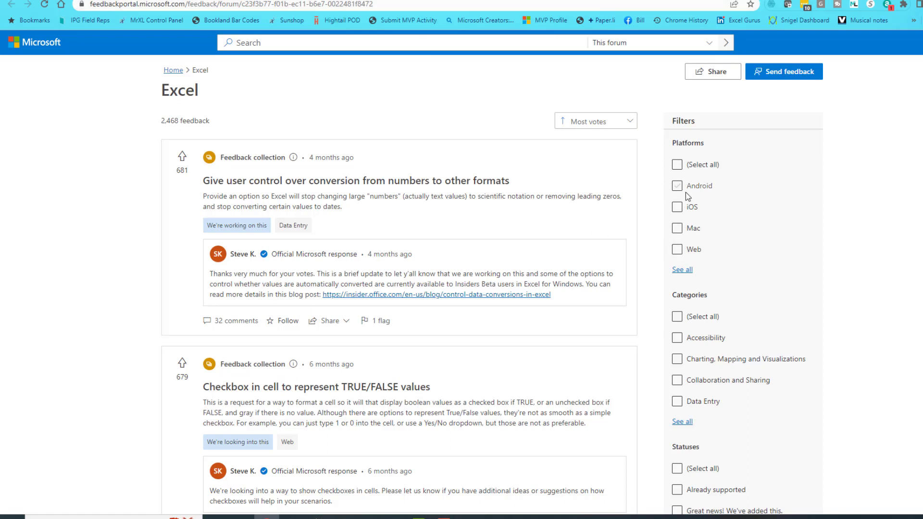
Step: Filter the Excel ideas to the Windows platform, sorted by most votes
click(682, 269)
click(677, 270)
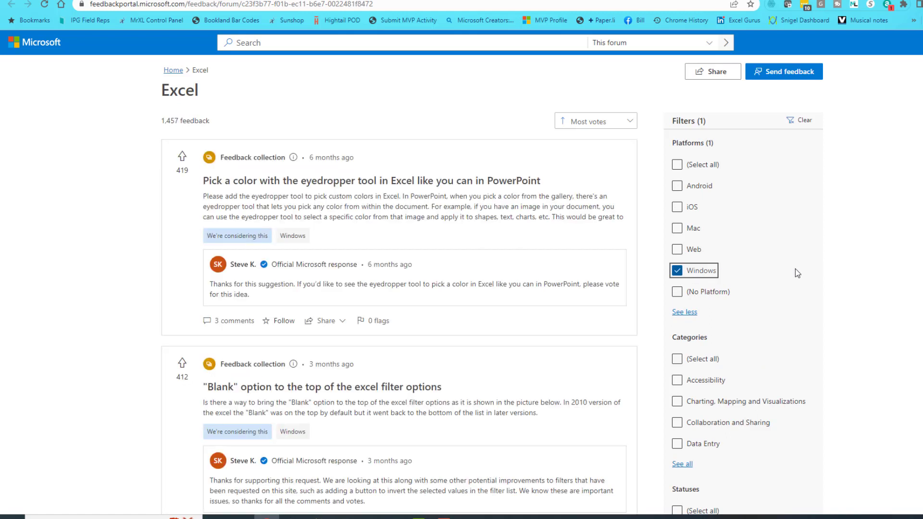
click(628, 123)
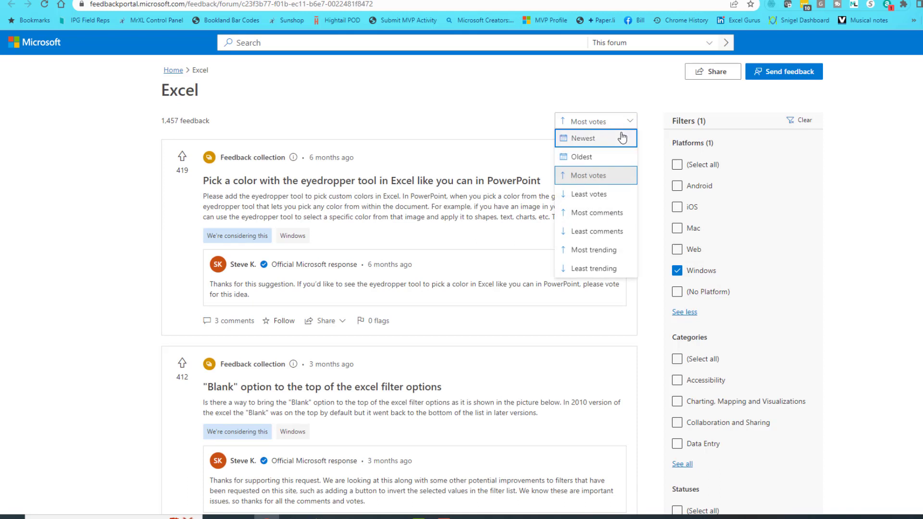
click(594, 176)
Step: Expand the full list of status filters in the Filters panel
scroll(827, 261, down, 1)
scroll(817, 262, down, 3)
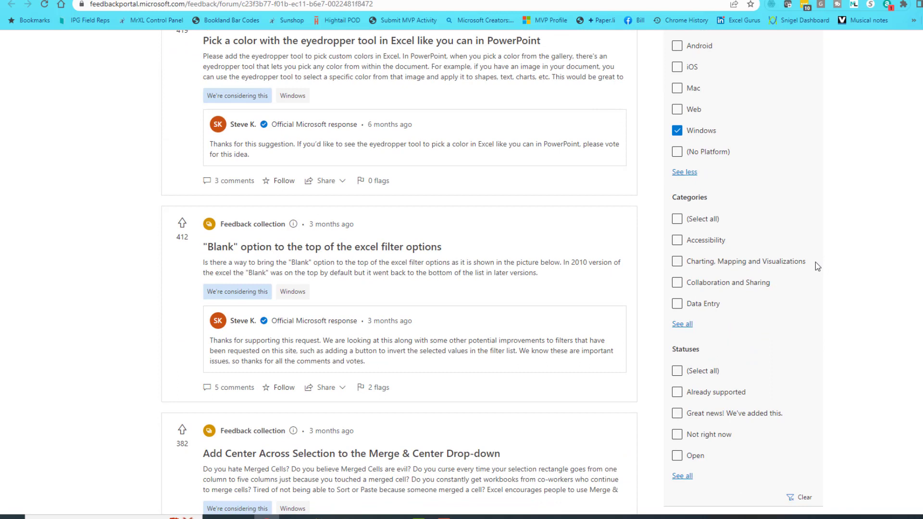
scroll(815, 262, down, 3)
scroll(813, 264, down, 3)
click(682, 236)
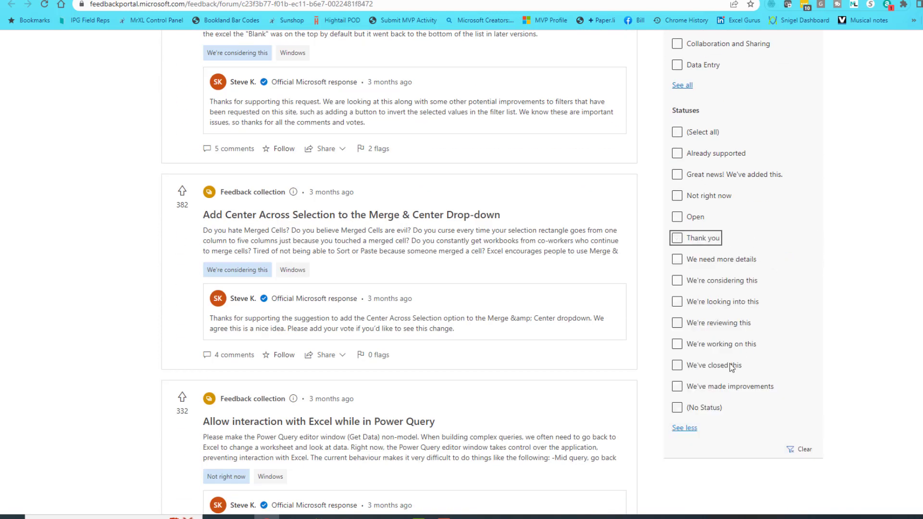
scroll(679, 385, up, 10)
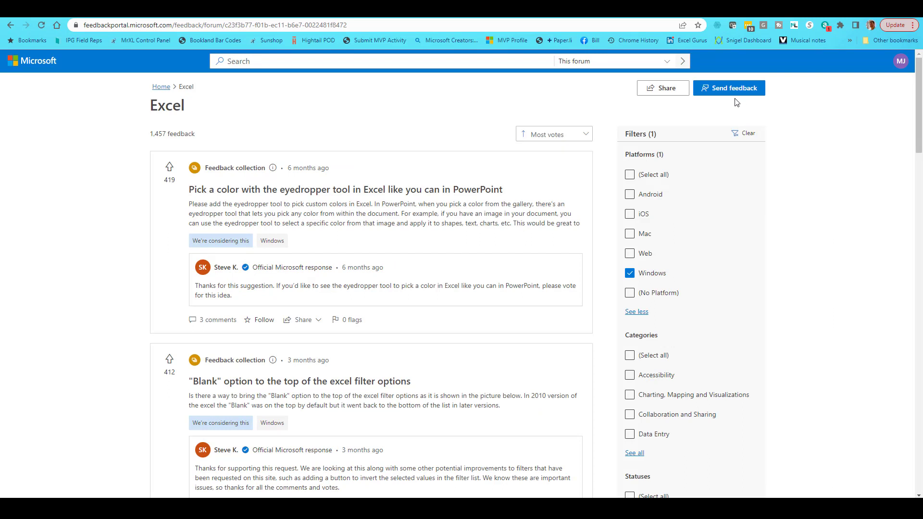
Step: Start a post titled 'Use Custom Lists to Name New Worksheets' in Editing and Formatting
click(729, 92)
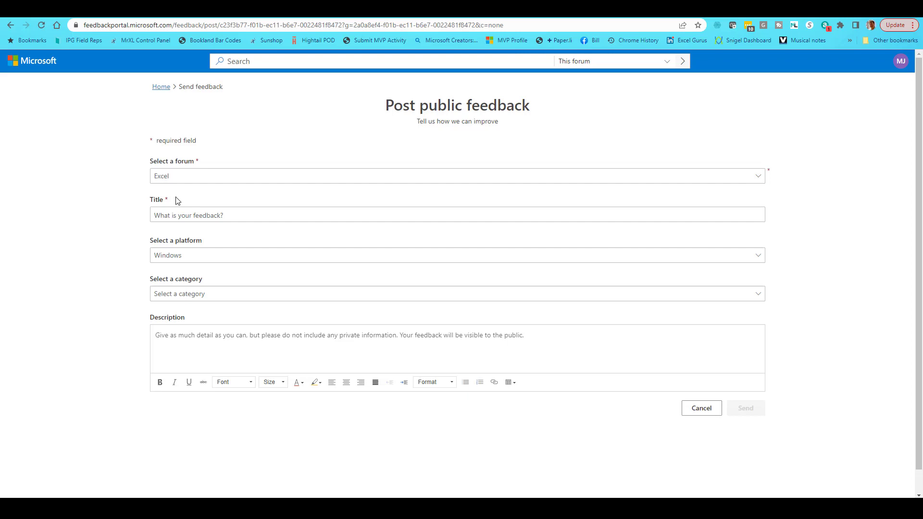
click(179, 211)
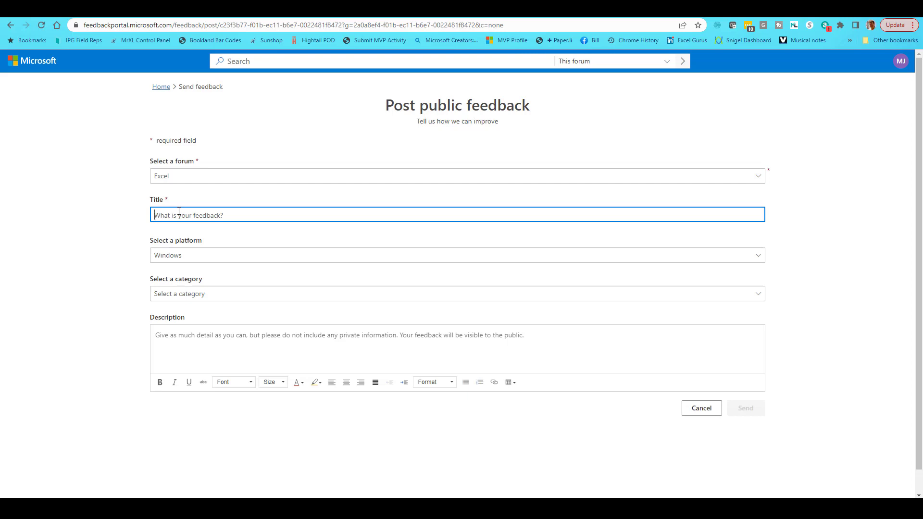
text(Use Custom Lists to Name New Worksheets)
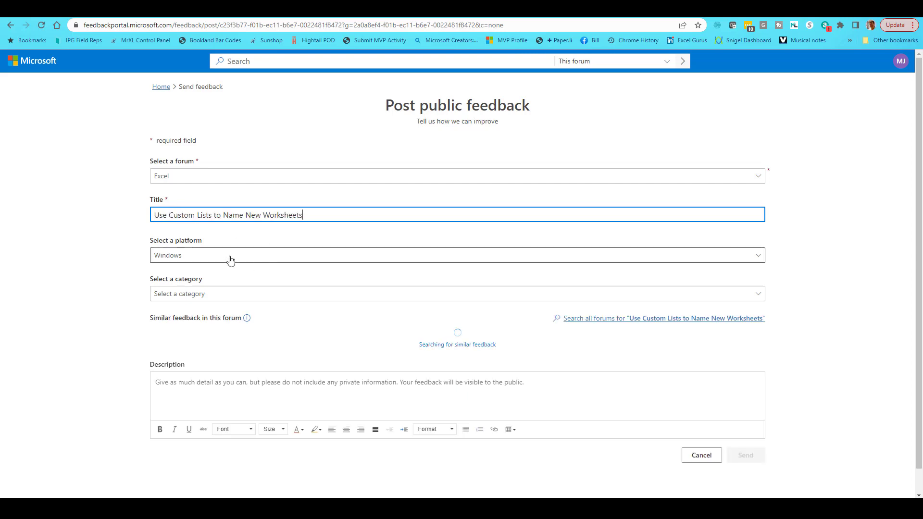
click(204, 296)
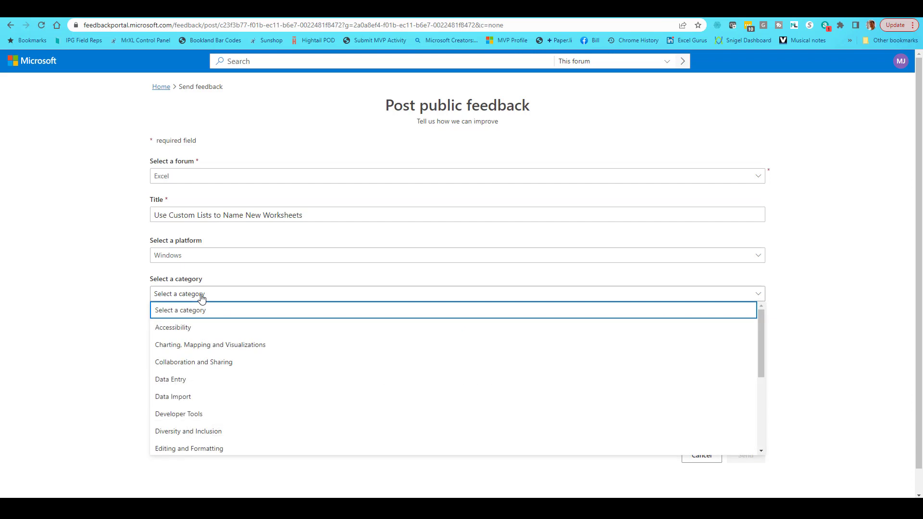
scroll(201, 298, down, 5)
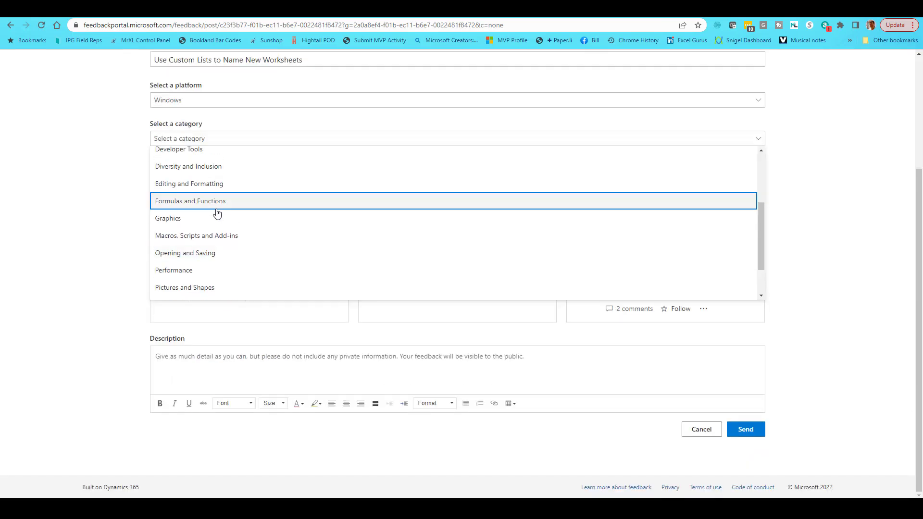
click(205, 185)
scroll(162, 255, down, 2)
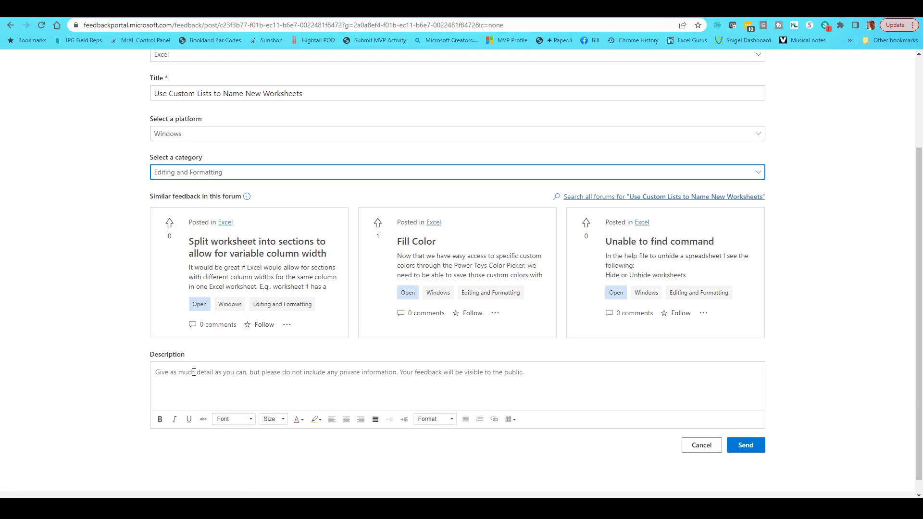
Step: Paste a description asking that Ctrl+Drag sheet copies follow Fill Handle naming
click(194, 372)
text(If I Ctrl+Drag the January worksheet to the right to make a copy of the worksheet, instead of calling the new sheet January (2), then January (3), then January (4), how about using the same logic as the Fill Handle? Ctrl+Drag January to create February, then March, then April. In a similar fashion, Jan would copy to Feb, Monday to Tuesday, Mon to Tue. 2023 Qtr 1 would copy to 2023 Qtr 2. Follow all the same rules already written for the Fill Handle.)
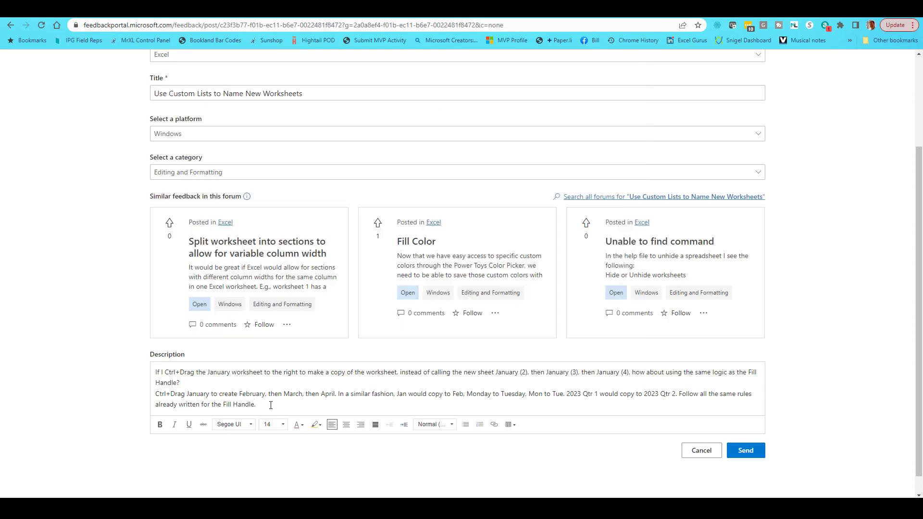
Step: Send the 'Use Custom Lists to Name New Worksheets' suggestion
click(743, 450)
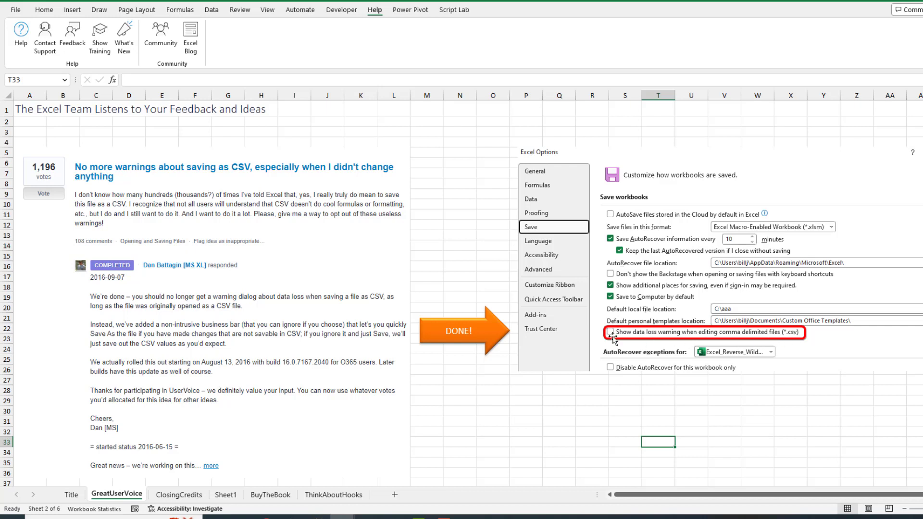
Step: Scroll the feedback sheet down to the 601-vote thousand-separator idea marked REJECTED
scroll(552, 321, down, 2)
scroll(552, 322, down, 2)
scroll(552, 322, down, 3)
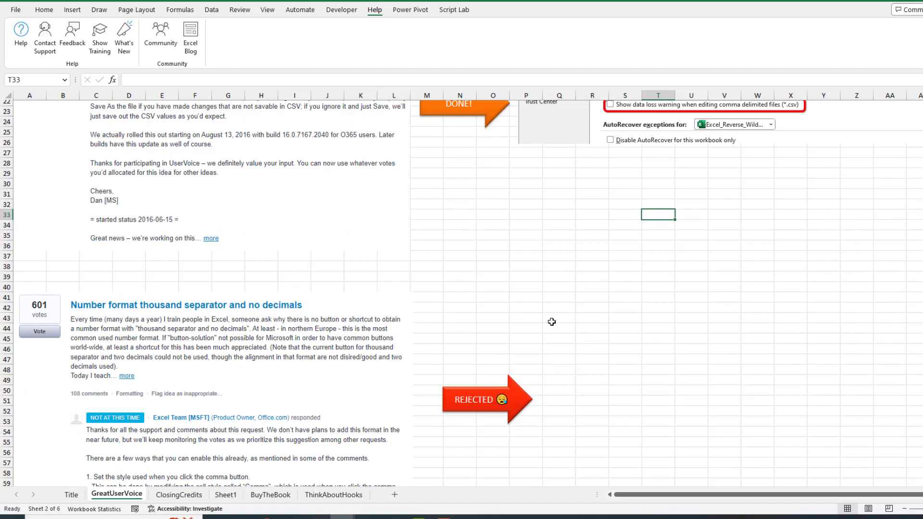
scroll(552, 321, down, 3)
scroll(552, 322, down, 3)
Step: Show the Home ribbon's number formatting commands beside the rejected thousand-separator idea
scroll(552, 323, down, 2)
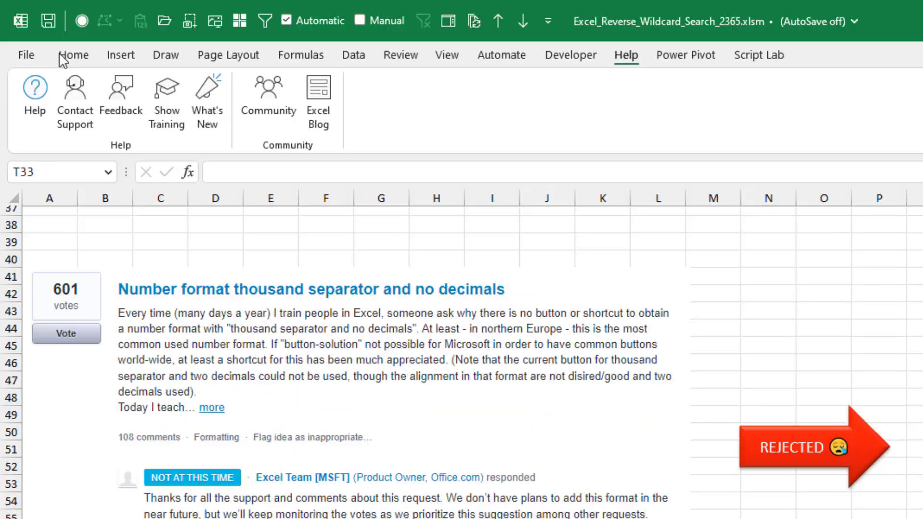
click(74, 55)
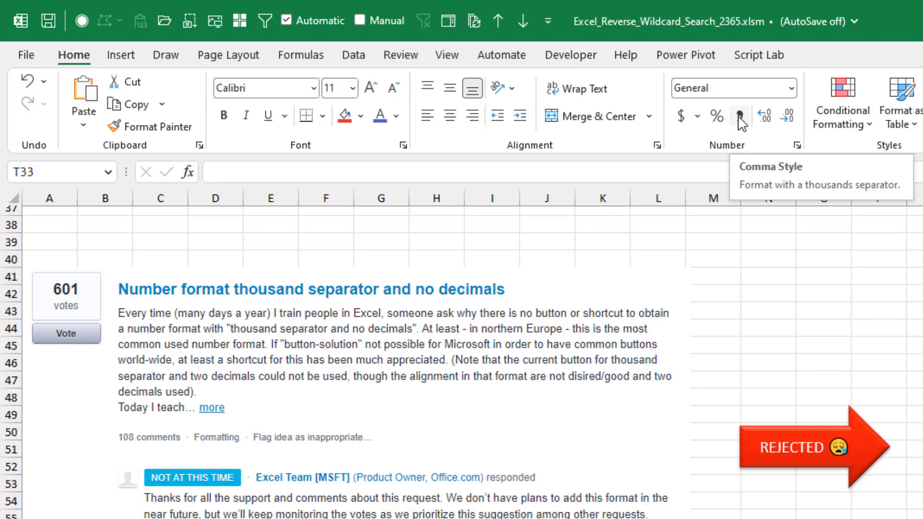
scroll(524, 441, down, 1)
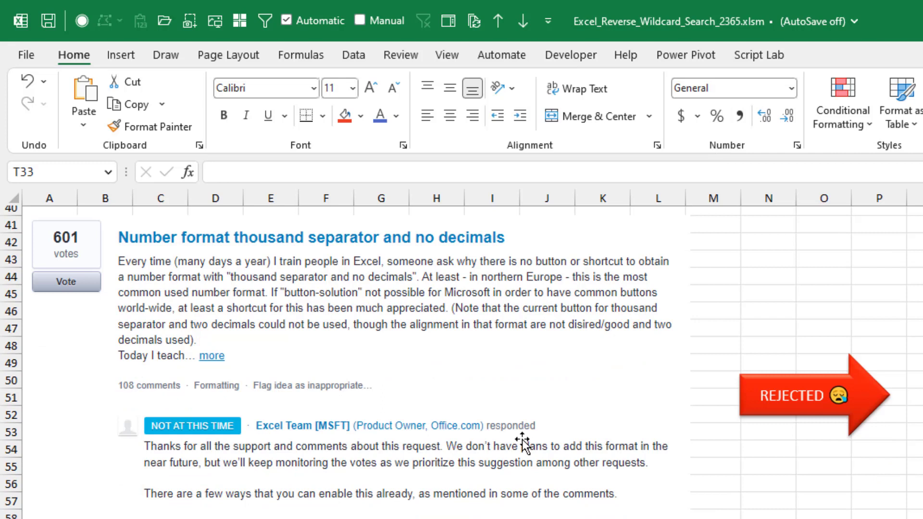
Step: Scroll through the DONE and NOT YET ideas to the 559-vote PivotTable default layout request
scroll(523, 458, down, 2)
scroll(523, 467, down, 5)
scroll(528, 478, down, 2)
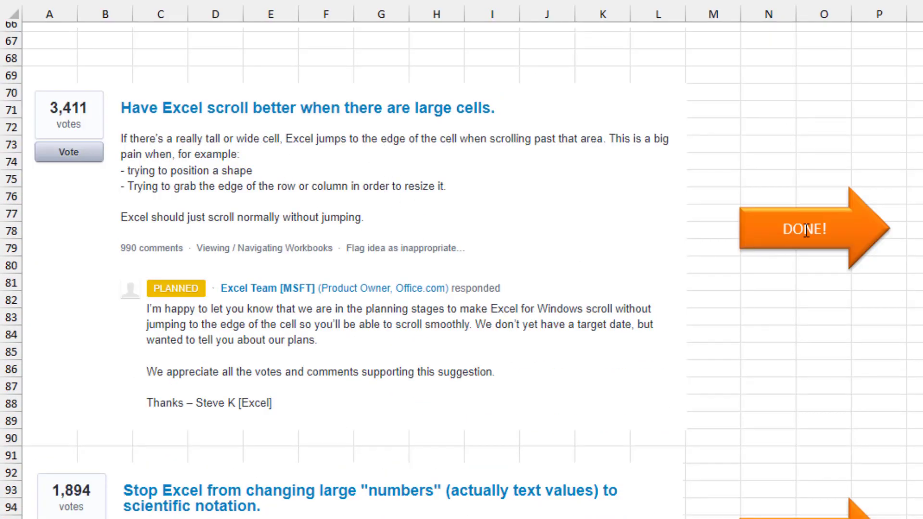
scroll(475, 515, down, 3)
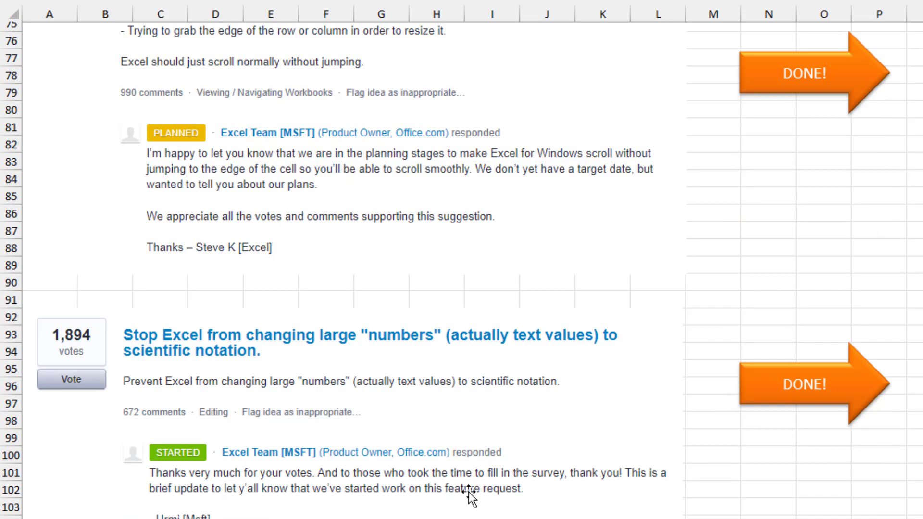
scroll(470, 500, down, 2)
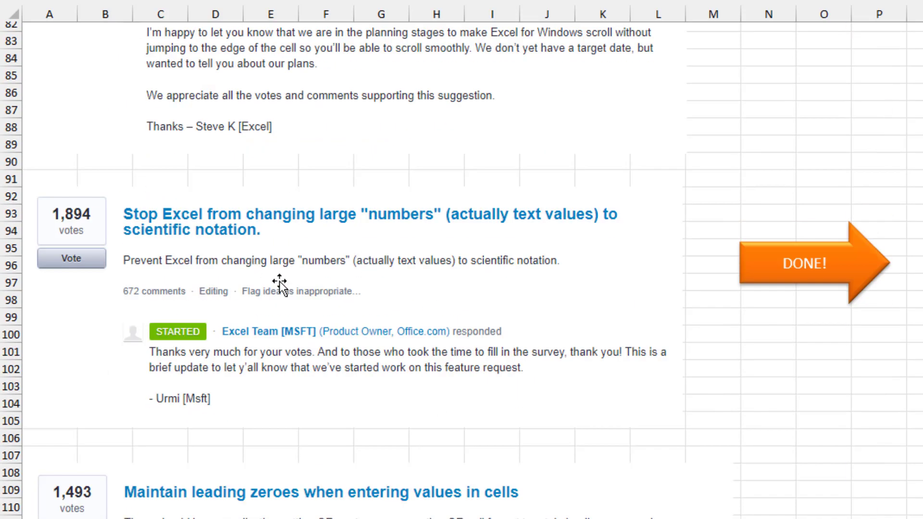
scroll(700, 511, down, 6)
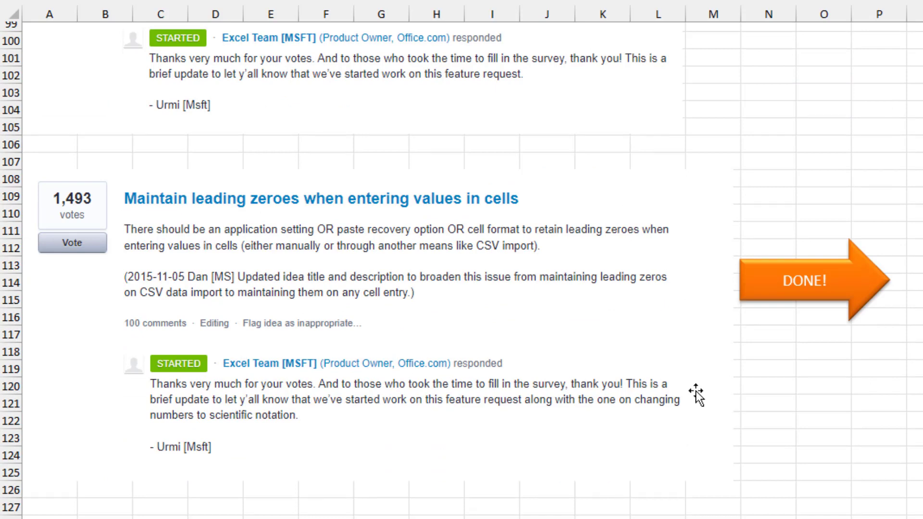
scroll(609, 446, down, 5)
scroll(605, 446, down, 2)
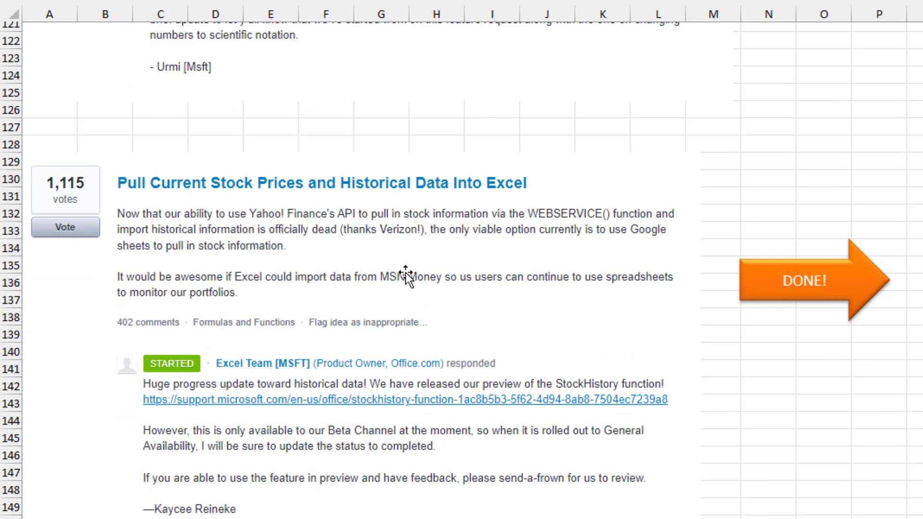
scroll(482, 295, down, 3)
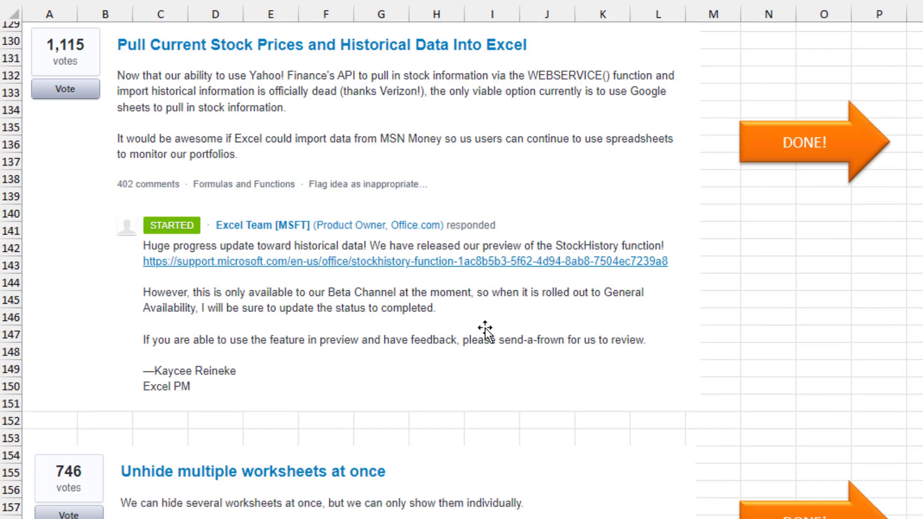
scroll(486, 325, down, 2)
scroll(483, 331, down, 2)
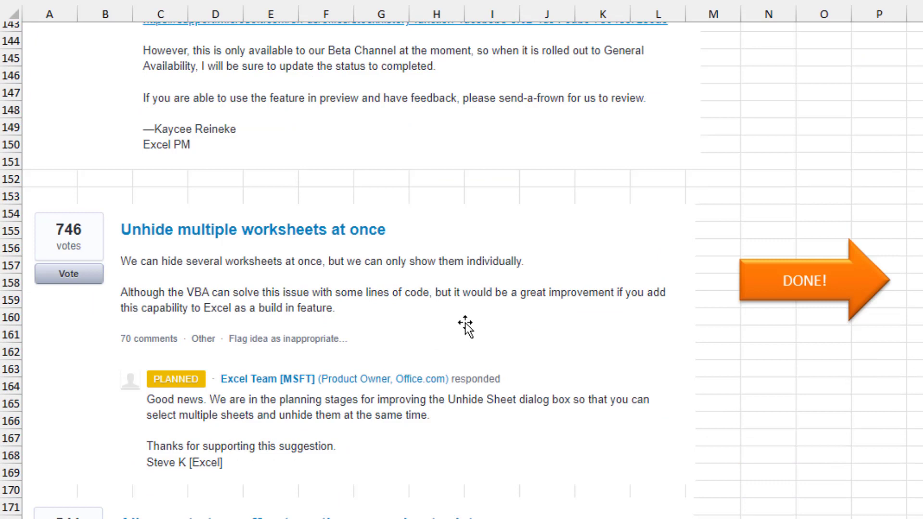
scroll(533, 337, down, 1)
scroll(543, 345, down, 2)
scroll(537, 347, down, 2)
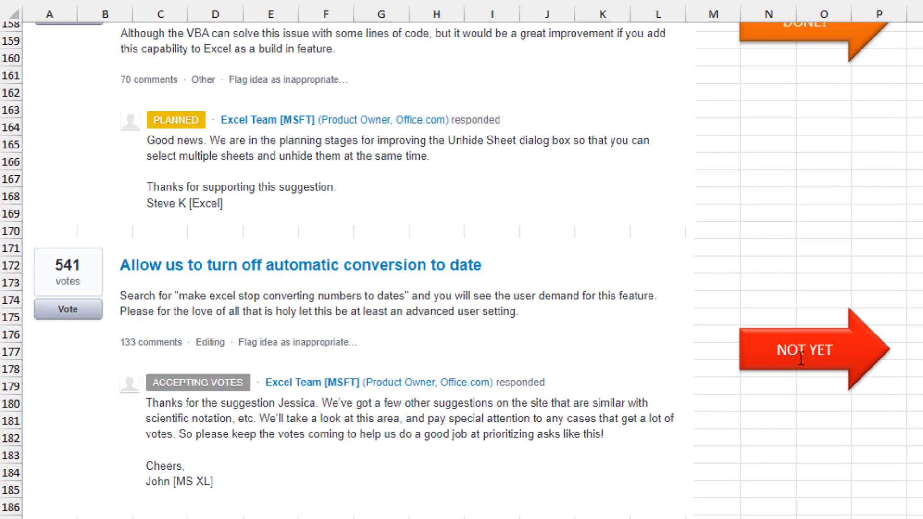
scroll(653, 414, down, 3)
scroll(641, 402, down, 2)
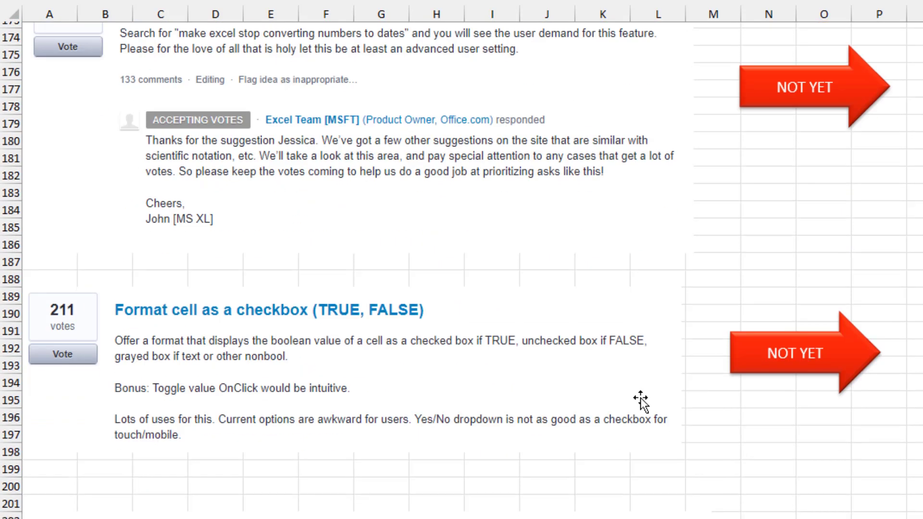
scroll(673, 361, down, 2)
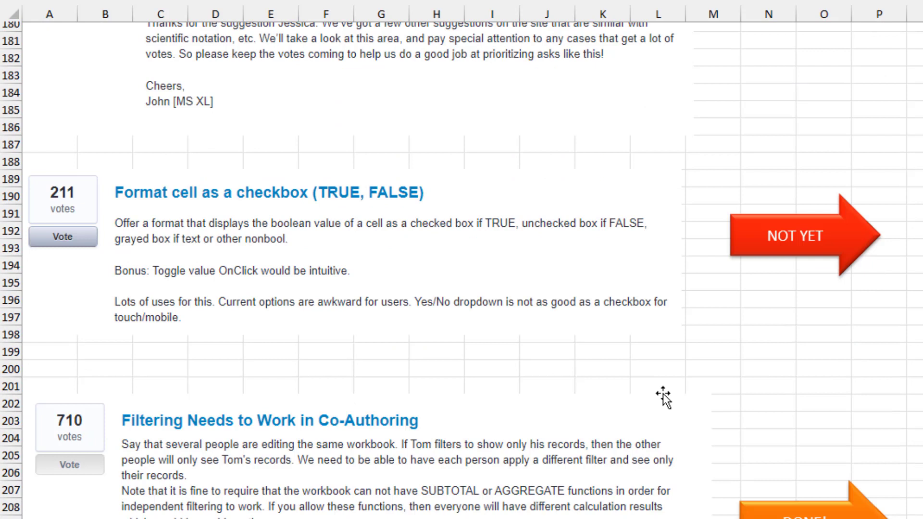
scroll(595, 402, down, 2)
scroll(635, 416, down, 1)
scroll(629, 418, down, 1)
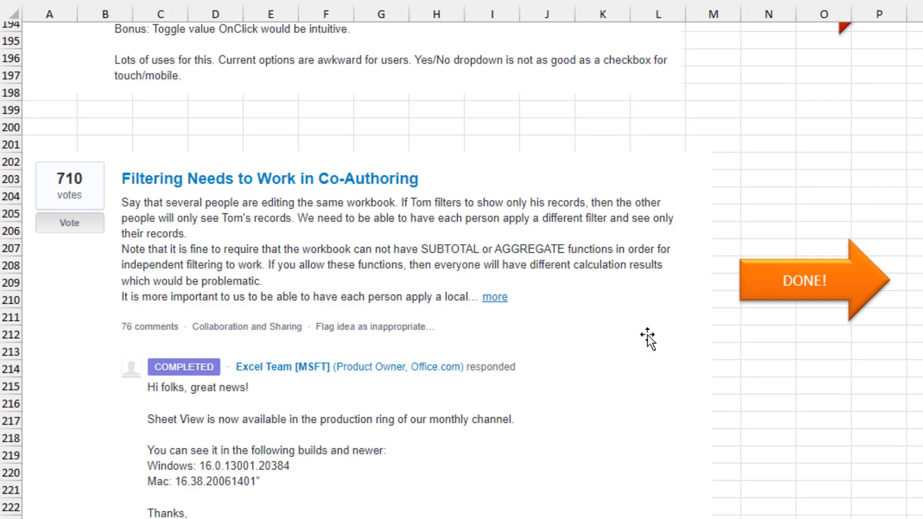
scroll(711, 414, down, 3)
scroll(709, 415, down, 3)
scroll(704, 416, down, 4)
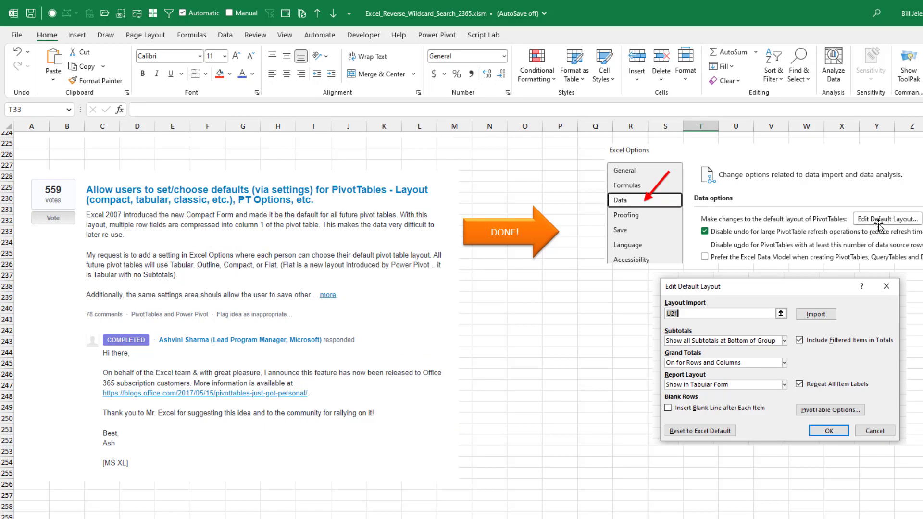
Step: Scroll down to the 533-vote 'Power Pivot in all versions' request, marked done
scroll(547, 415, down, 3)
scroll(547, 414, down, 5)
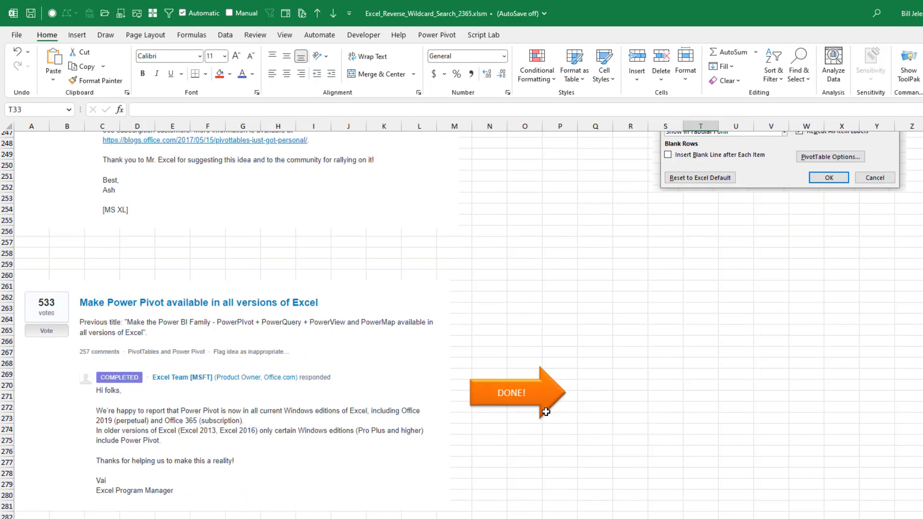
scroll(547, 414, down, 2)
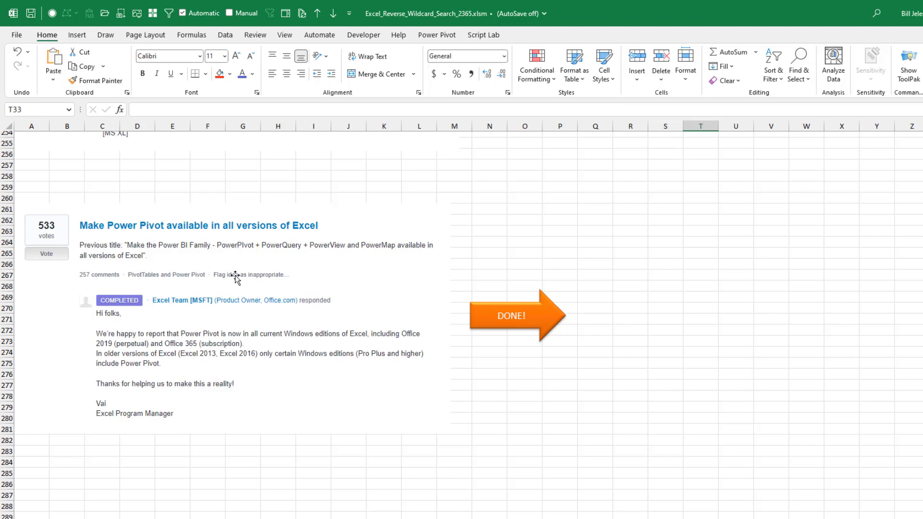